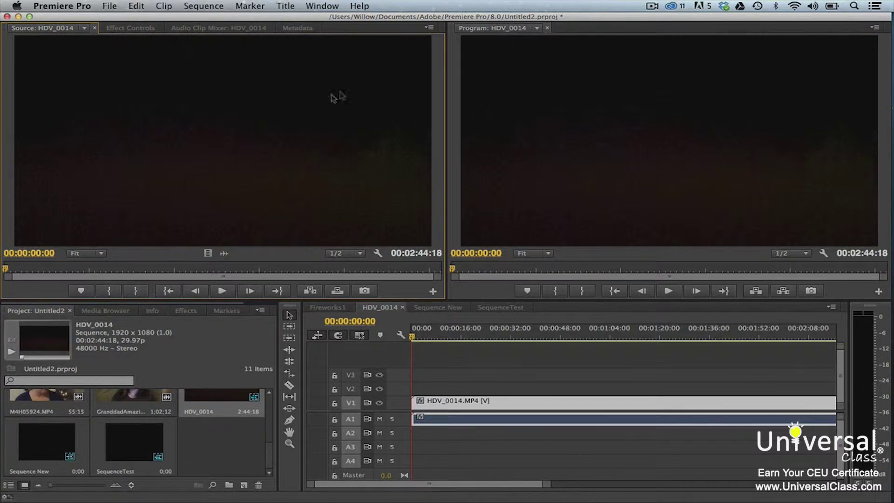
# Open the Source monitor's panel menu while the HDV_0014 clip is loaded.
pyautogui.click(427, 28)
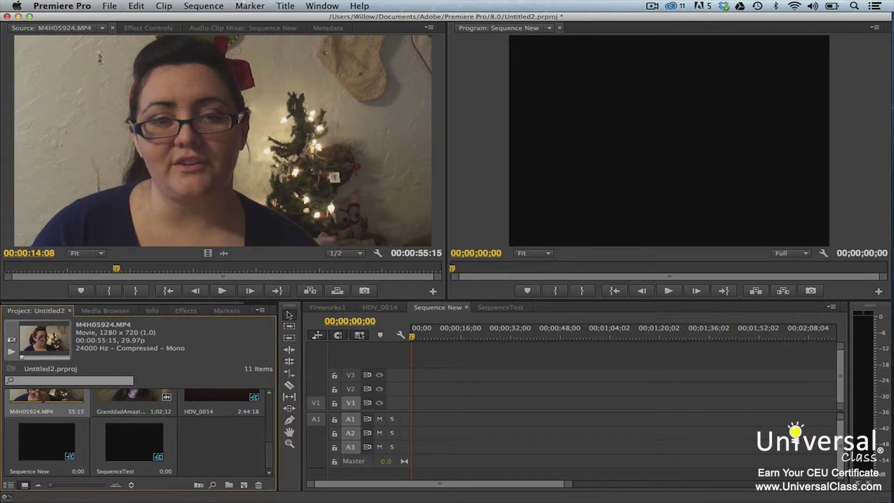
# Switch the Source monitor from M4H05924.MP4 back to the HDV_0014 clip.
pyautogui.click(102, 28)
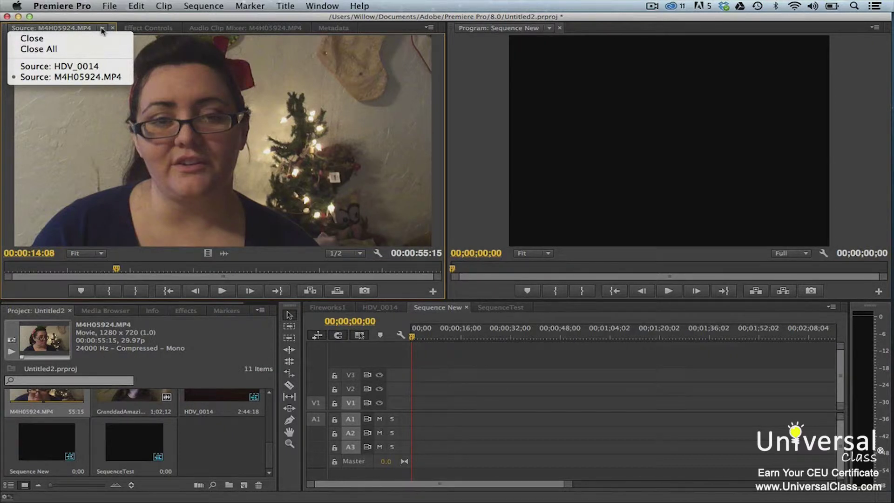
pyautogui.click(103, 68)
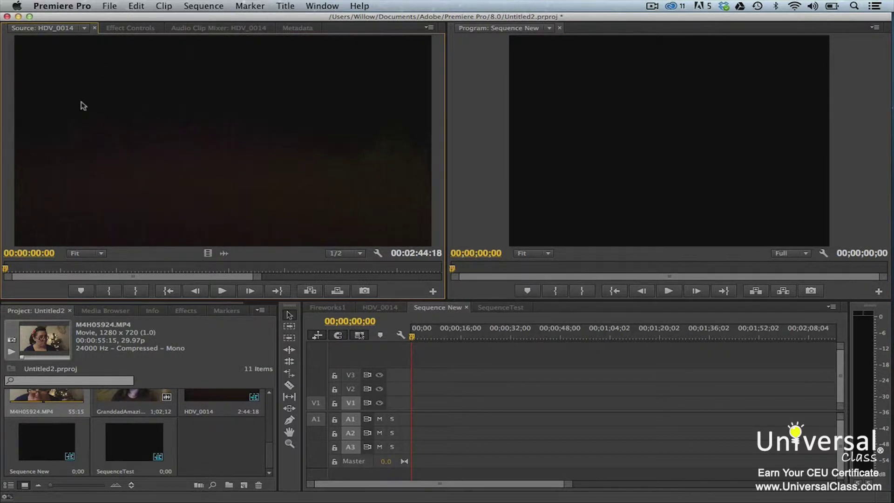
pyautogui.click(225, 253)
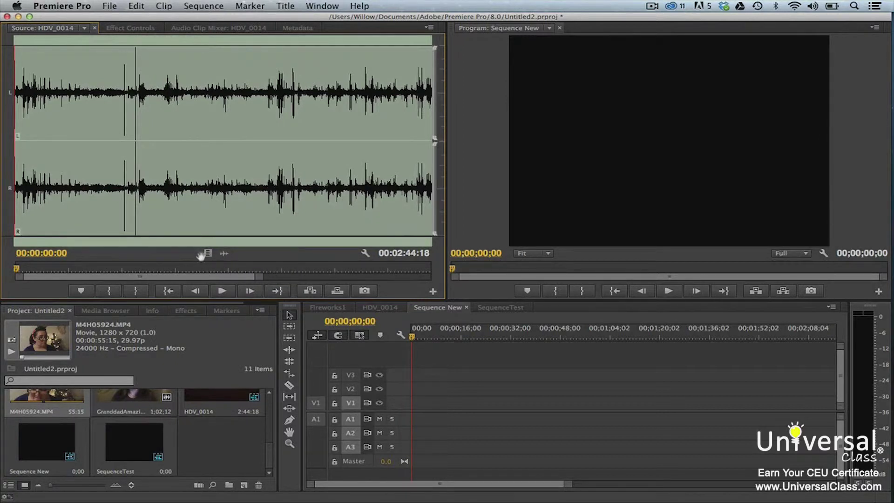
pyautogui.click(208, 254)
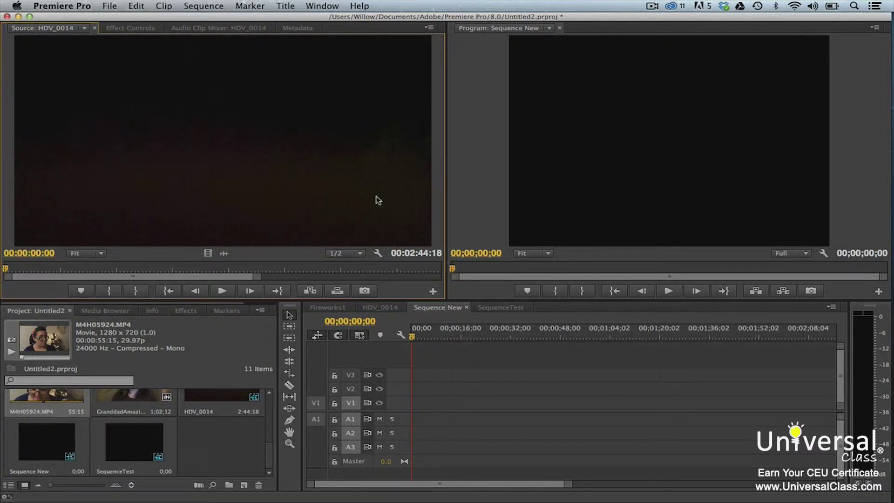
# Open the wrench Settings menu under the Source monitor showing HDV_0014.
pyautogui.click(378, 254)
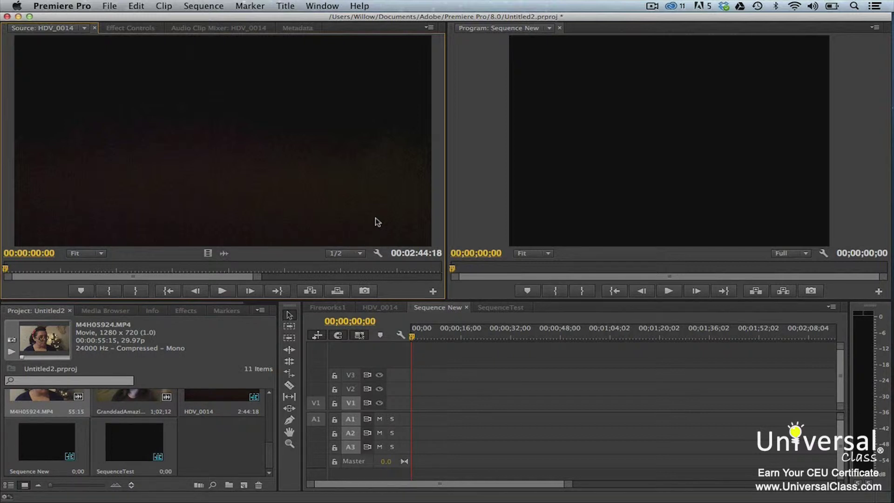
pyautogui.click(378, 254)
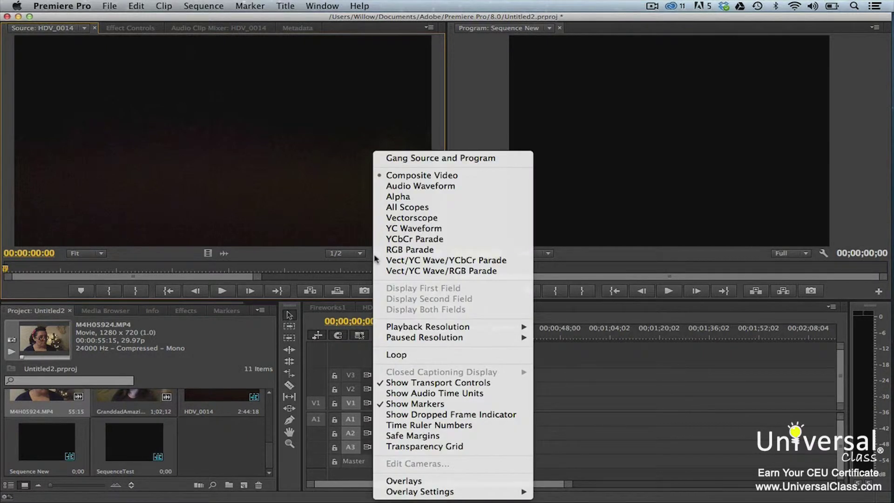
# Turn on Safe Margins and scrub HDV_0014 to 00:00:18:05, where the fireworks burst appears.
pyautogui.click(422, 436)
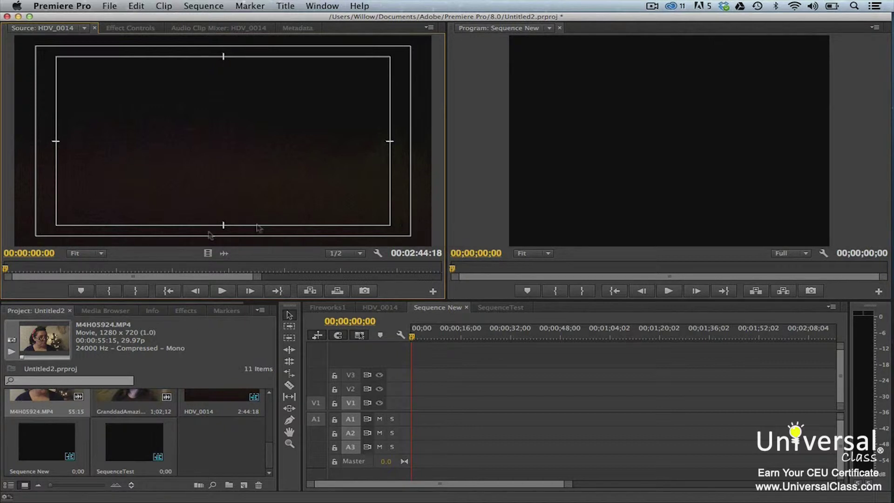
pyautogui.moveTo(6, 270); pyautogui.dragTo(134, 267)
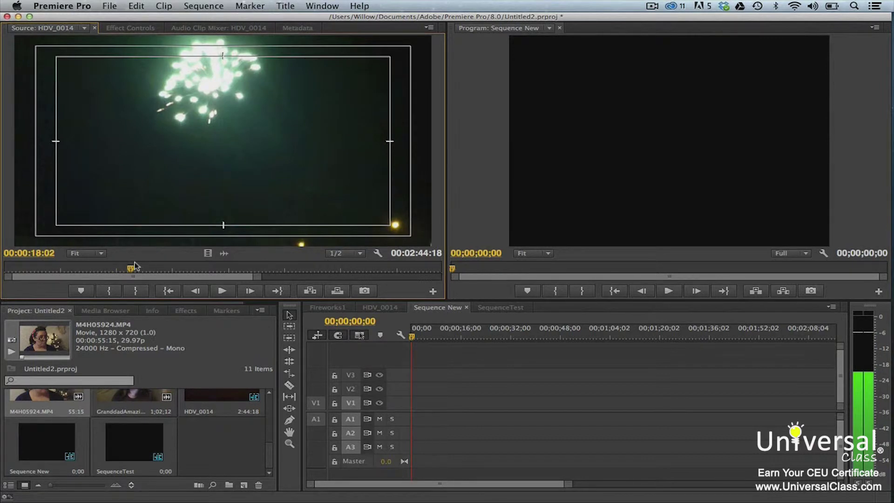
pyautogui.moveTo(134, 266); pyautogui.dragTo(132, 271)
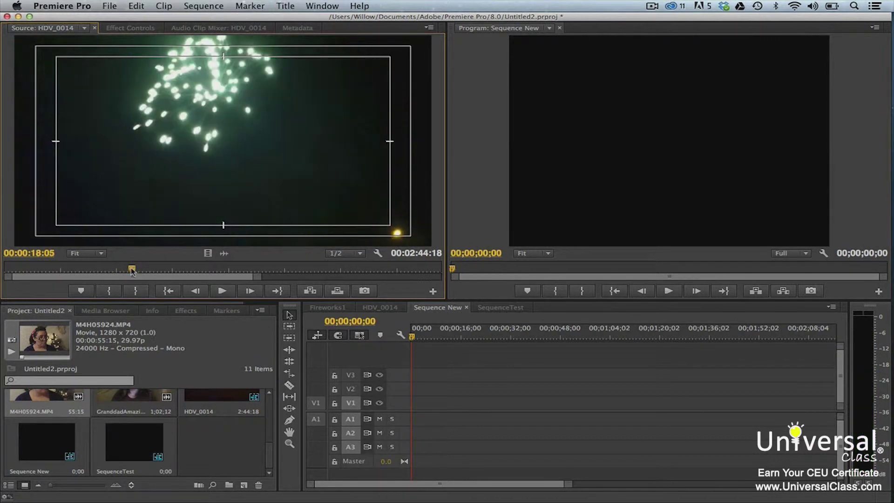
pyautogui.click(110, 5)
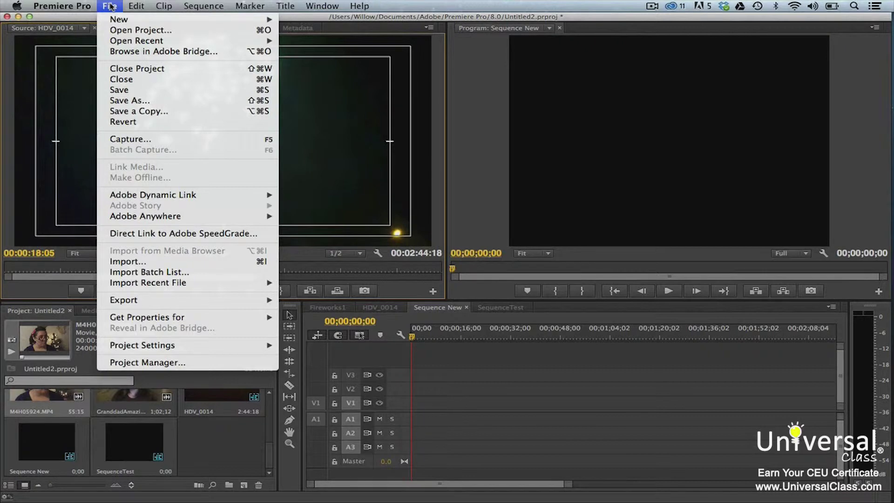
pyautogui.moveTo(230, 347)
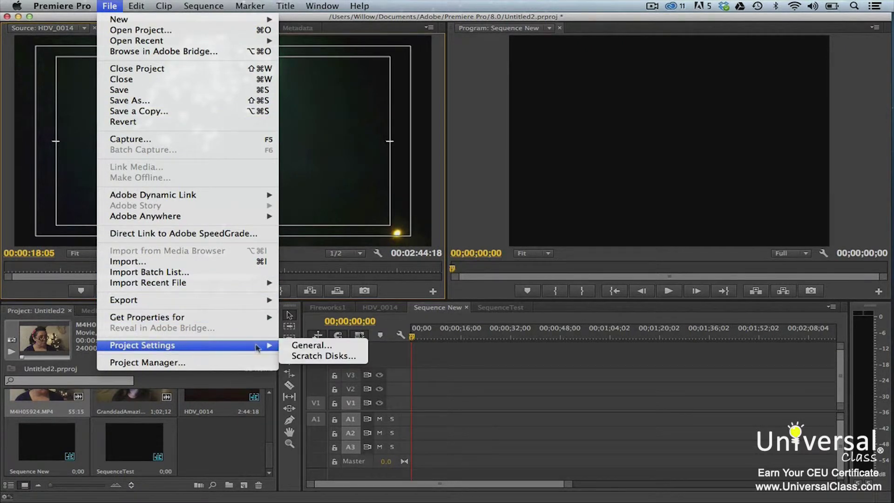
pyautogui.click(307, 345)
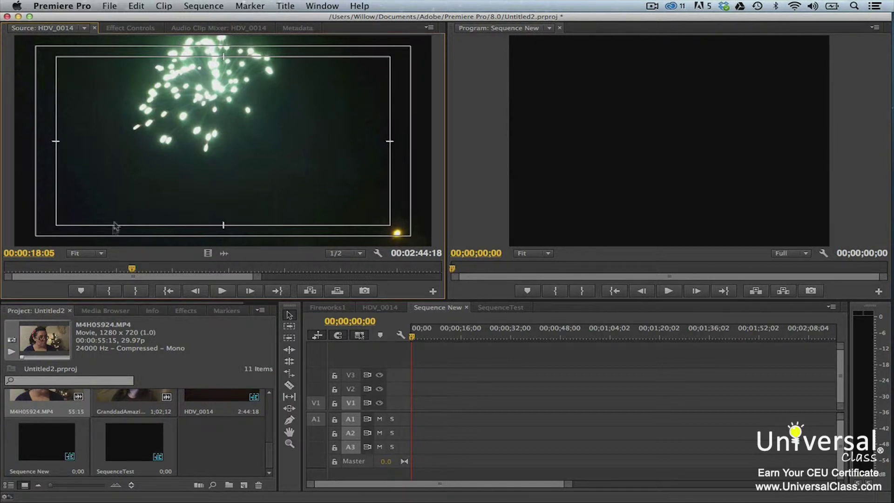
pyautogui.click(102, 253)
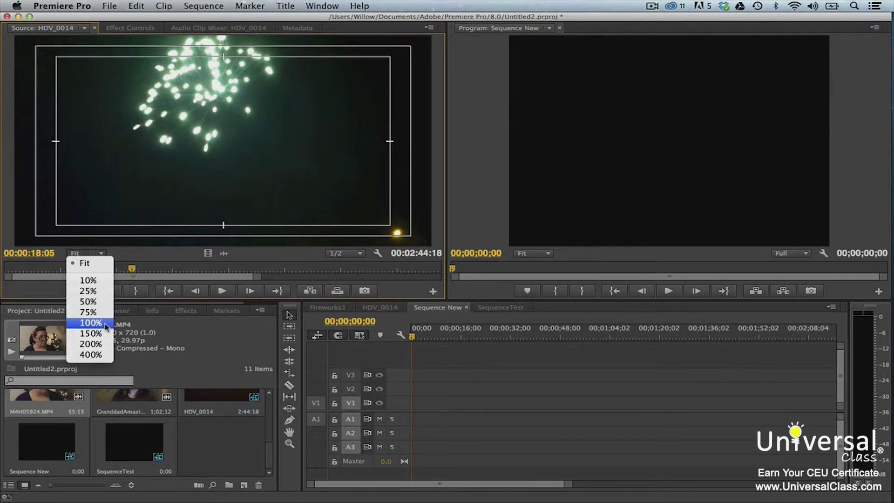
pyautogui.click(328, 214)
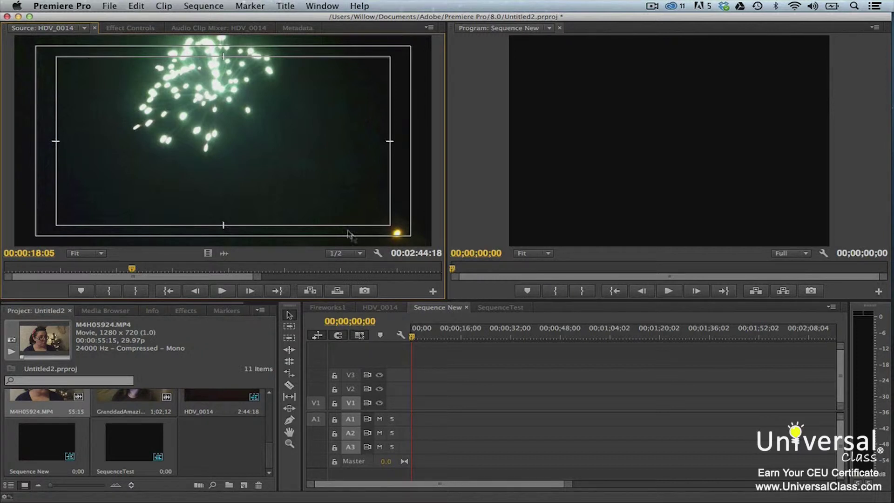
# Leave playback resolution at 1/2 and set the Source monitor's Paused Resolution to Full.
pyautogui.click(361, 254)
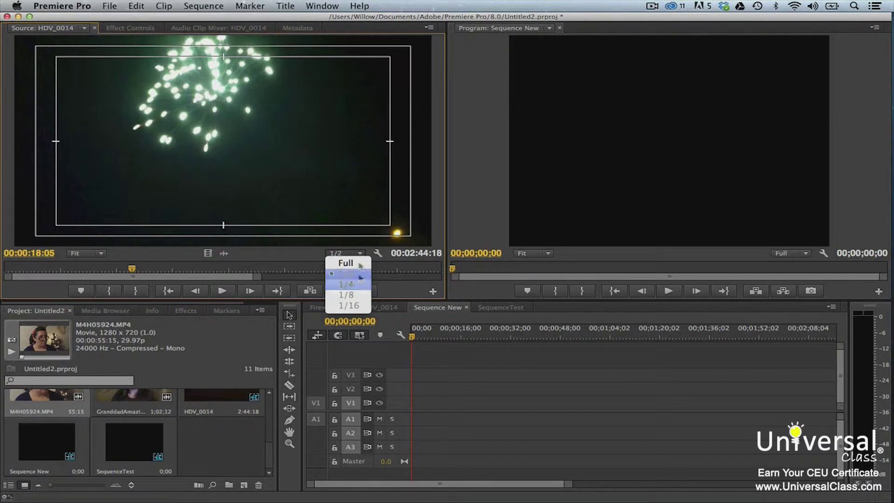
pyautogui.click(346, 253)
pyautogui.click(431, 28)
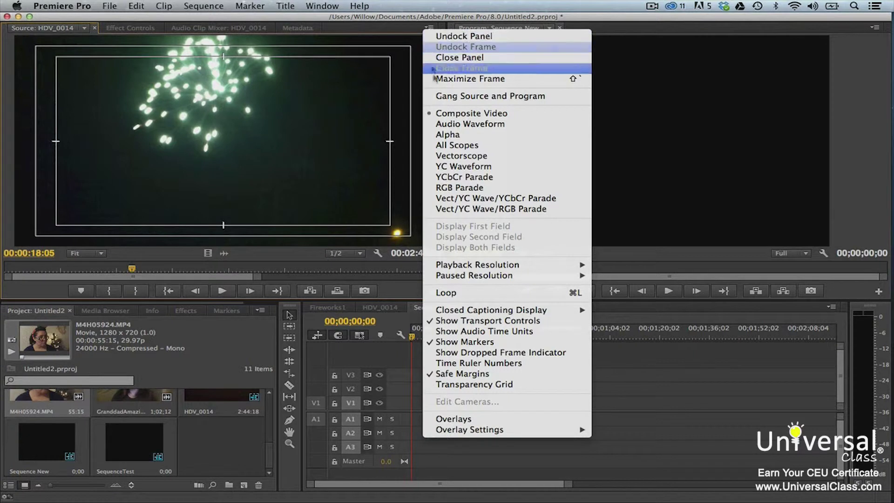
pyautogui.moveTo(459, 275)
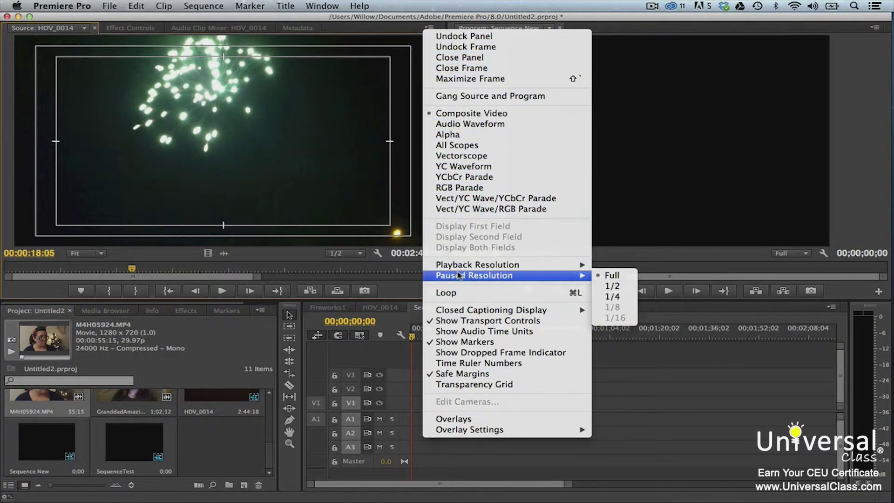
pyautogui.click(627, 279)
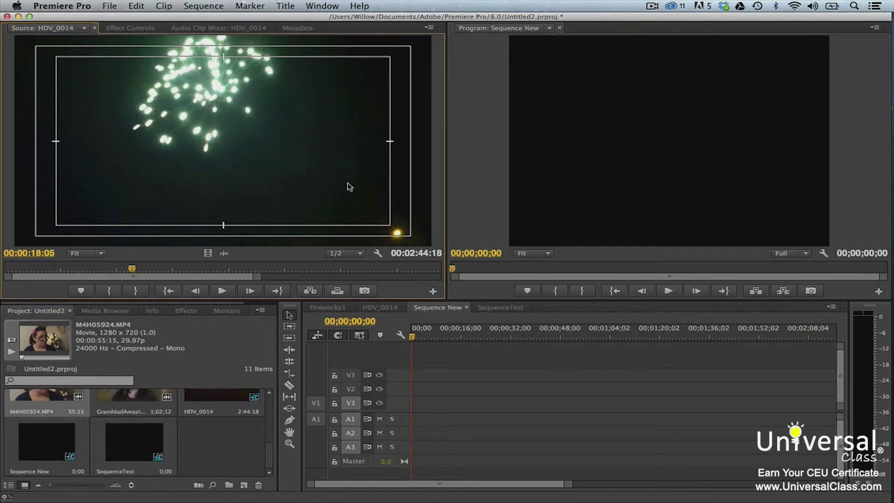
pyautogui.click(429, 28)
# Look through the Source panel menu, then dismiss it without changing any setting.
pyautogui.click(429, 27)
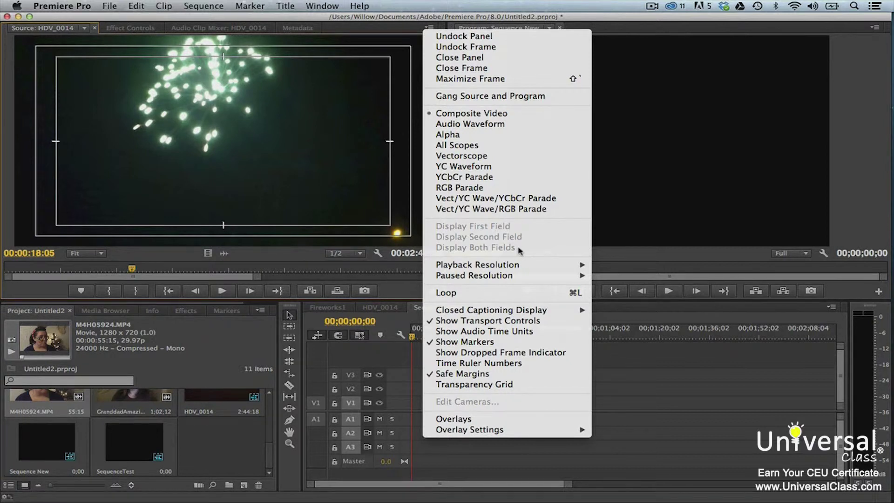
pyautogui.click(281, 167)
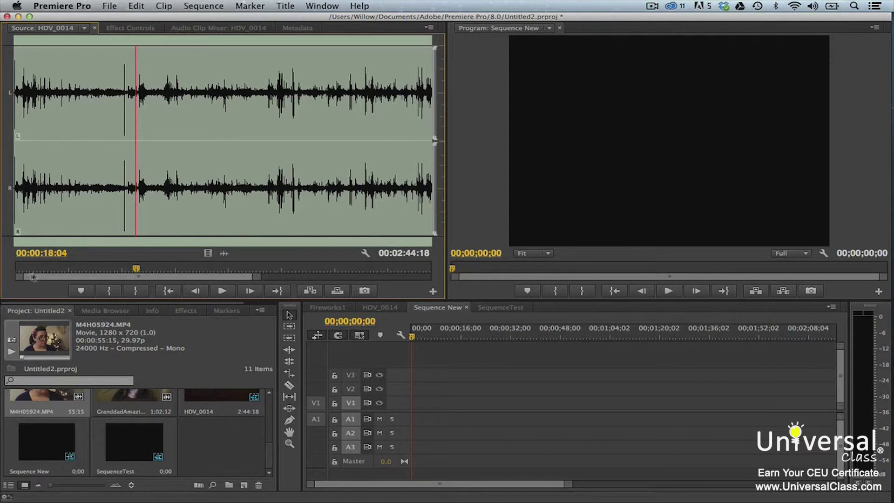
pyautogui.moveTo(21, 278); pyautogui.dragTo(65, 278)
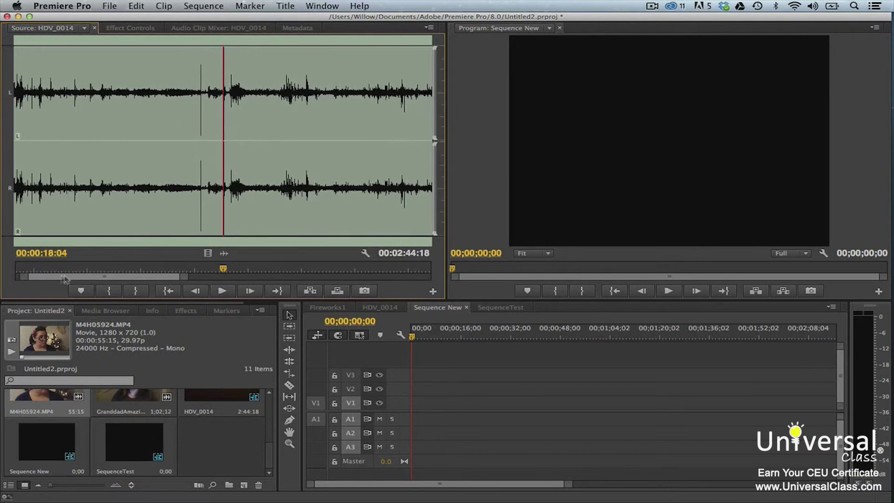
pyautogui.moveTo(65, 278); pyautogui.dragTo(113, 279)
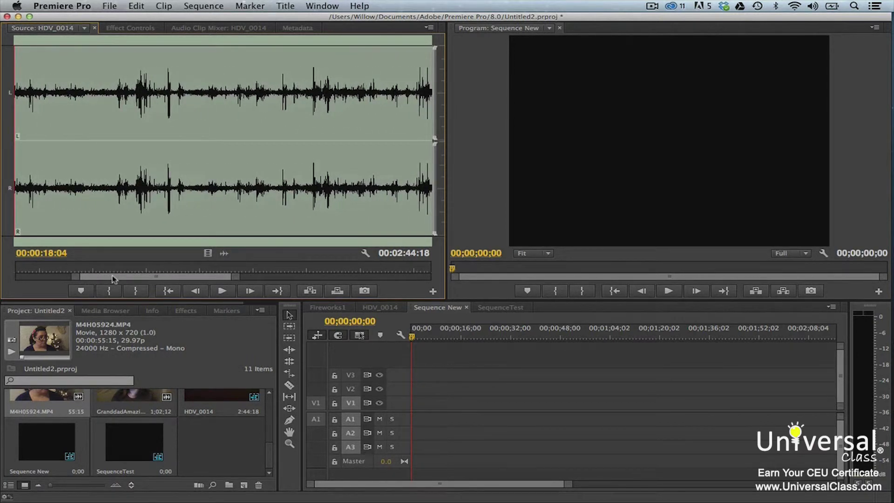
pyautogui.click(368, 219)
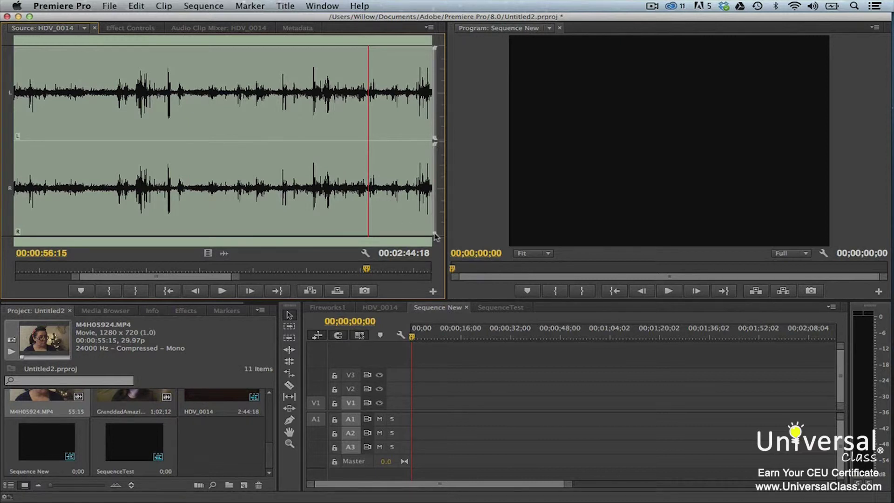
pyautogui.moveTo(436, 233)
pyautogui.mouseDown()
pyautogui.moveTo(438, 207)
pyautogui.moveTo(438, 238)
pyautogui.mouseUp()
pyautogui.click(428, 27)
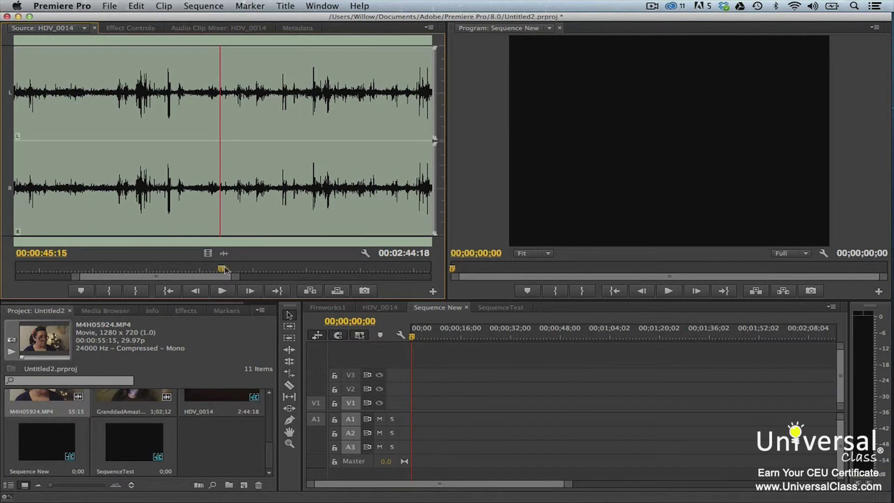
# Scrub HDV_0014 to 00:00:48:02 and add a marker at that frame.
pyautogui.moveTo(219, 269); pyautogui.dragTo(255, 271)
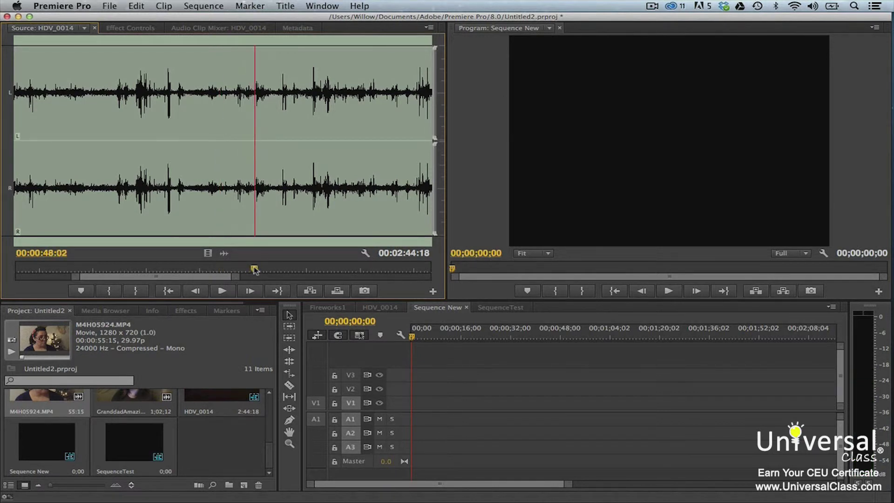
pyautogui.click(81, 292)
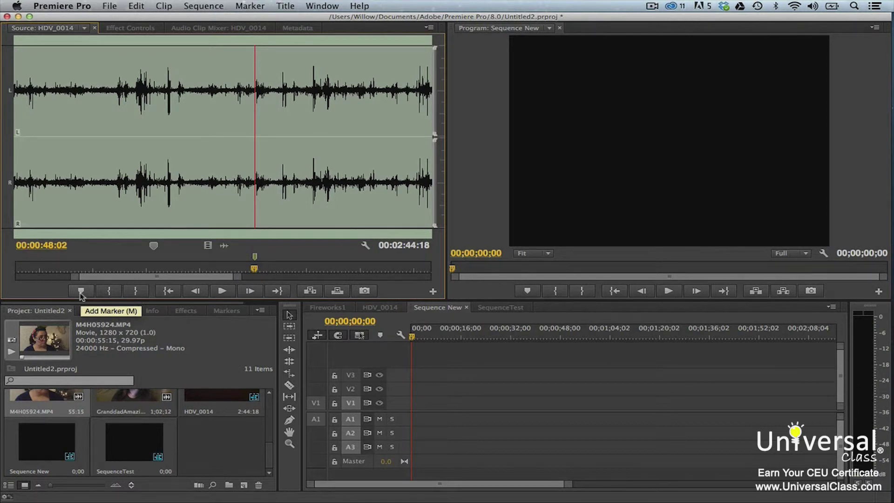
pyautogui.click(239, 6)
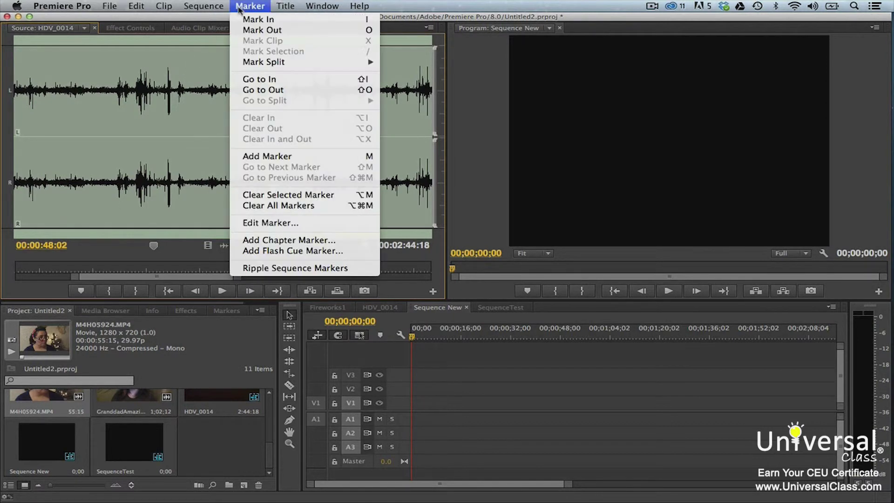
pyautogui.click(267, 159)
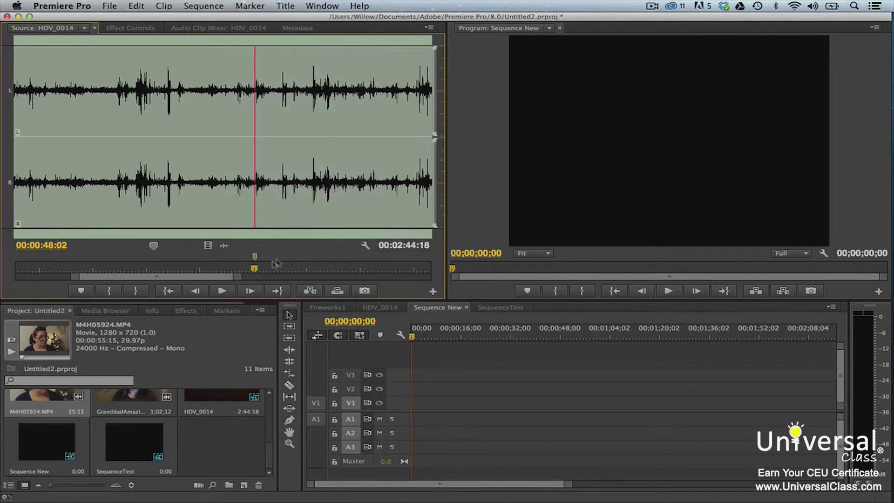
pyautogui.doubleClick(255, 257)
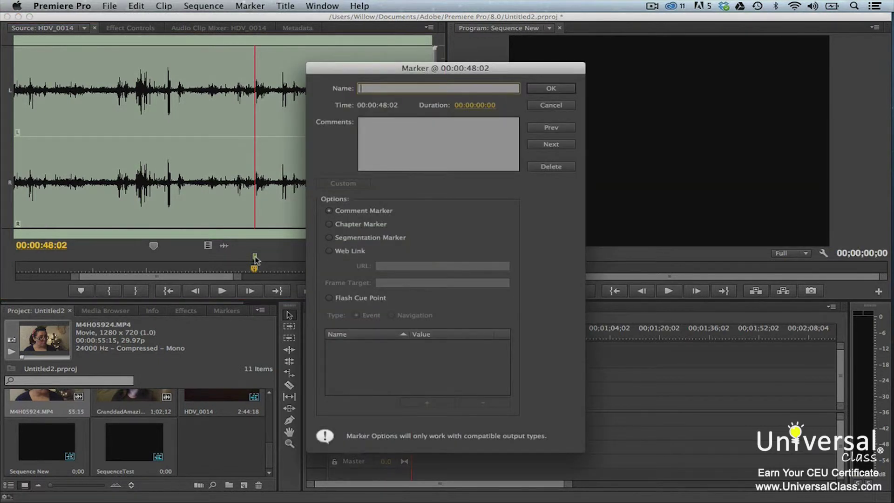
pyautogui.click(370, 88)
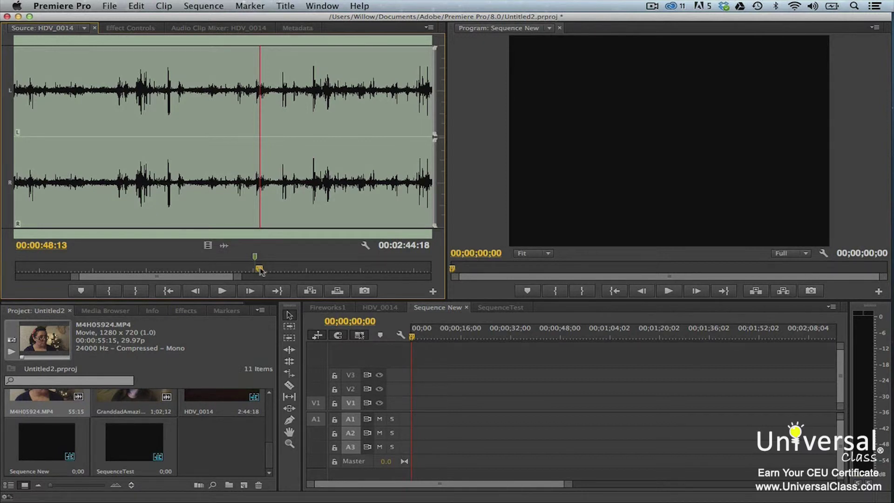
# Set the In point at 00:00:40:23 and the Out point at 00:00:46:06.
pyautogui.moveTo(259, 270); pyautogui.dragTo(157, 270)
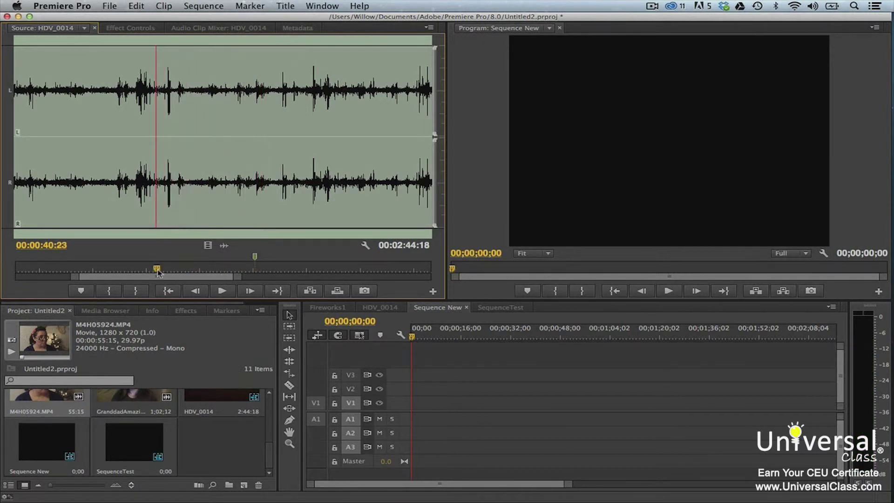
pyautogui.click(110, 291)
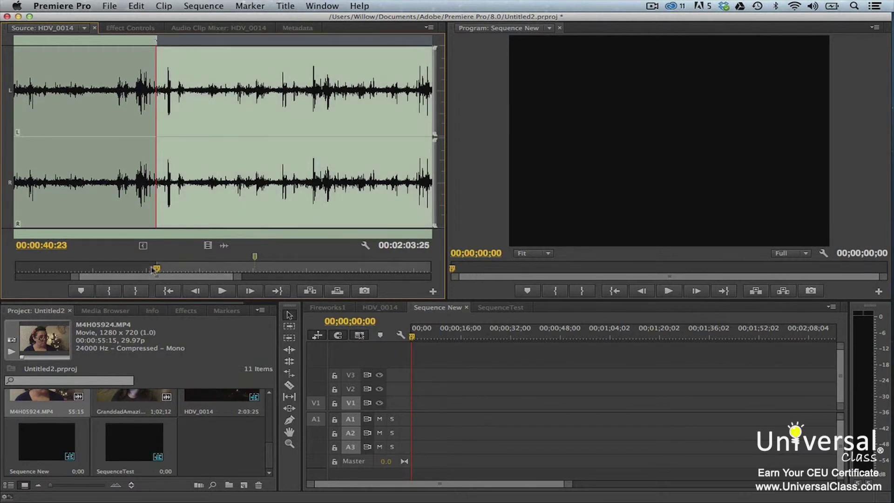
pyautogui.moveTo(157, 269); pyautogui.dragTo(229, 268)
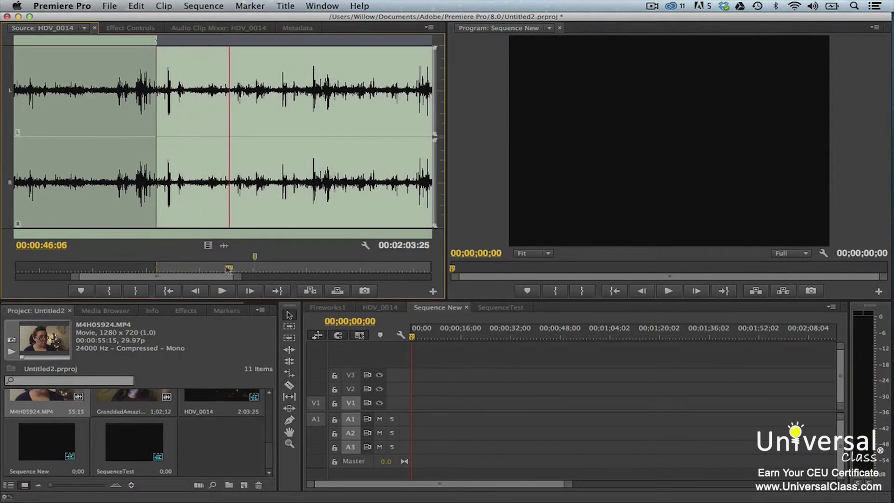
pyautogui.click(136, 292)
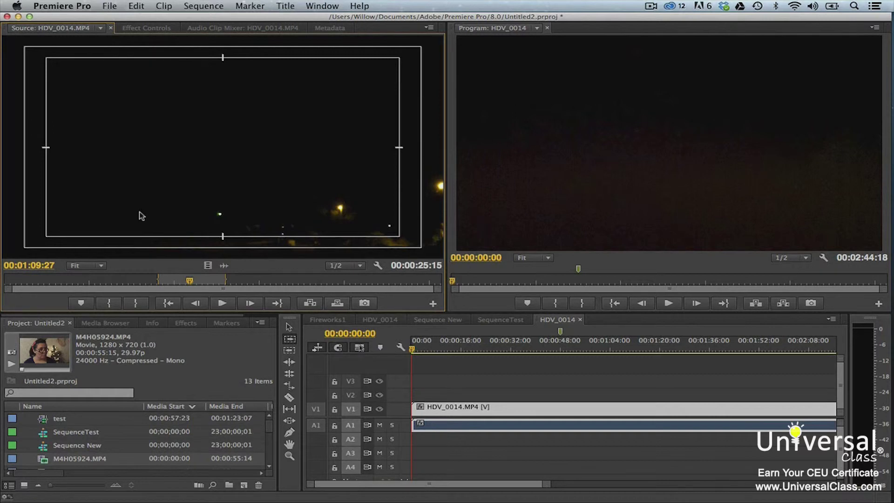
# Make a subclip named 'New Subclip' from the marked range and load it in the Source monitor.
pyautogui.click(162, 5)
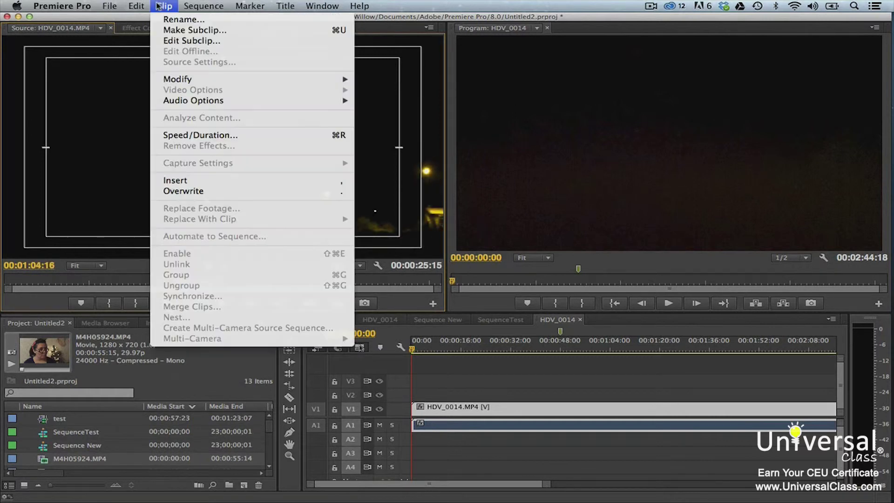
pyautogui.click(168, 30)
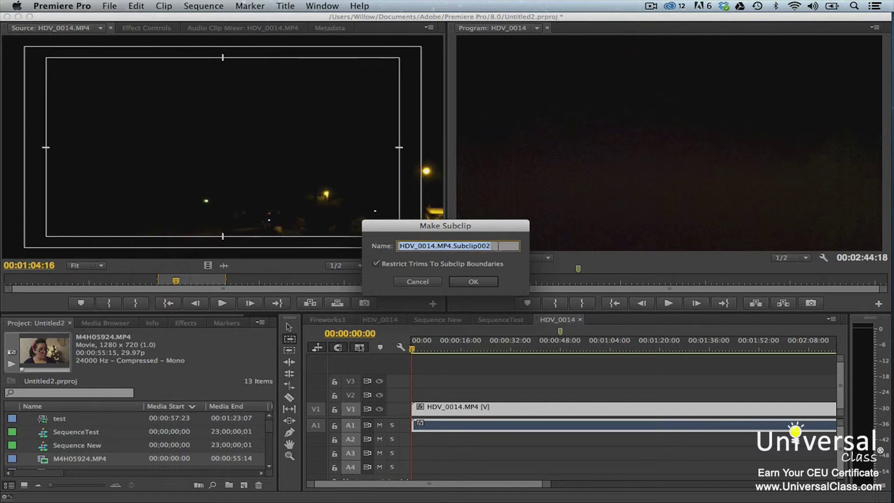
pyautogui.press('BackSpace')
pyautogui.write('New')
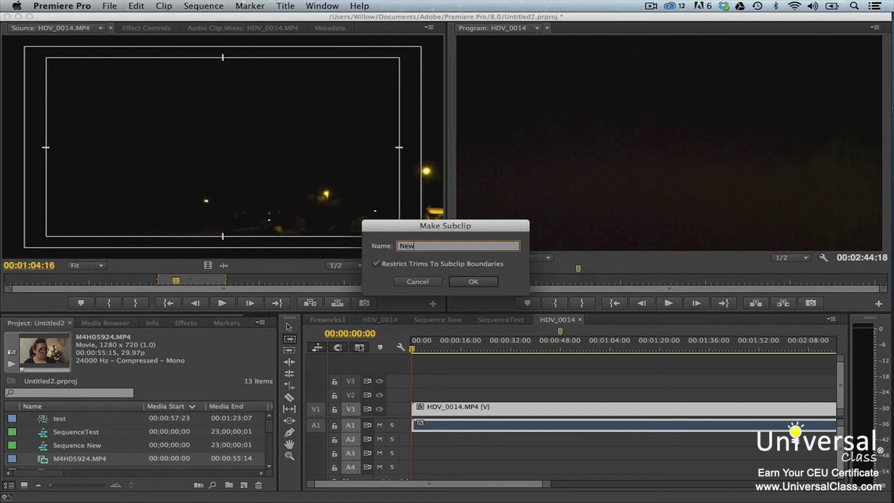
pyautogui.write(' Sub')
pyautogui.write('ip')
pyautogui.click(461, 282)
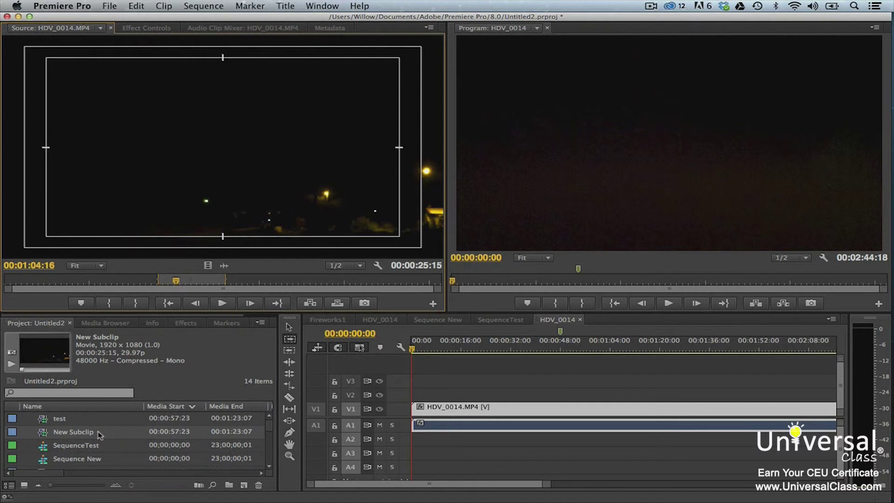
pyautogui.doubleClick(43, 434)
# Open Edit Subclip for New Subclip to view its start and end points.
pyautogui.rightClick(43, 435)
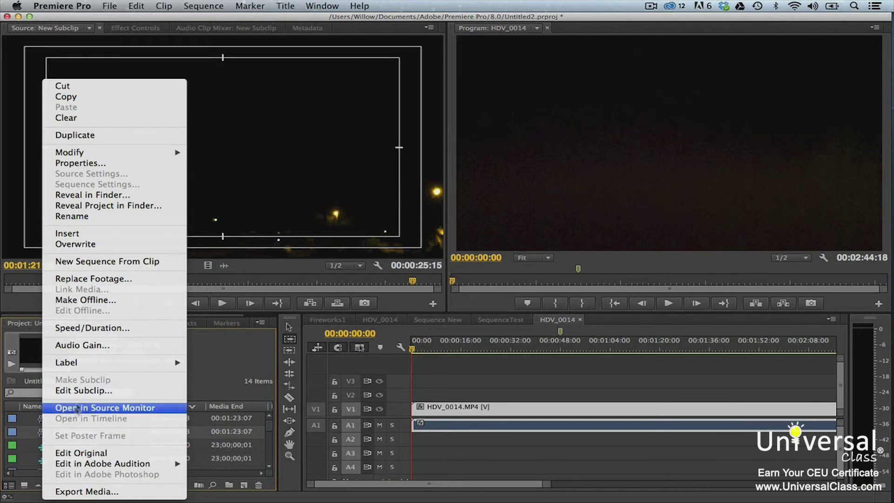
pyautogui.click(81, 391)
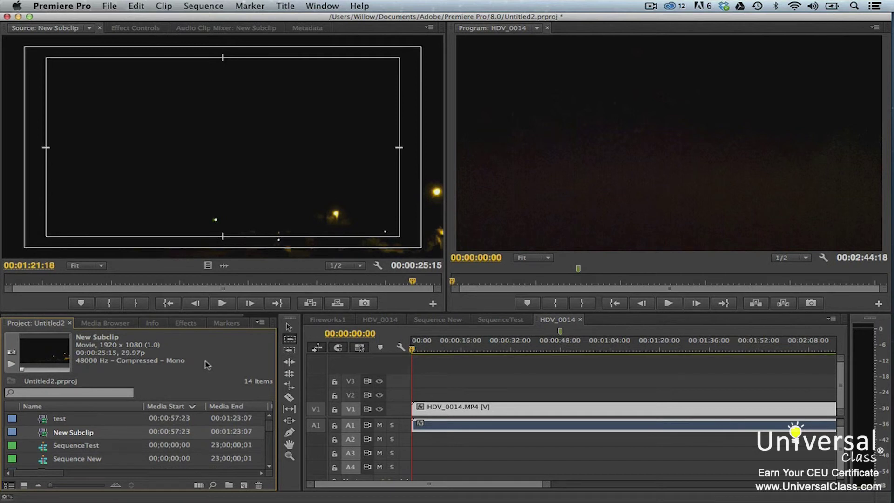
# Open Modify > Interpret Footage for the New Subclip from its Project panel context menu.
pyautogui.rightClick(45, 434)
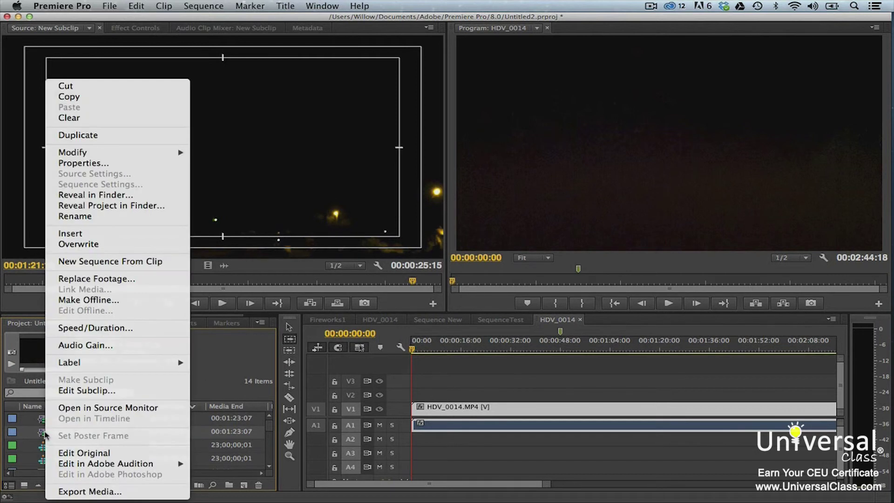
pyautogui.moveTo(146, 156)
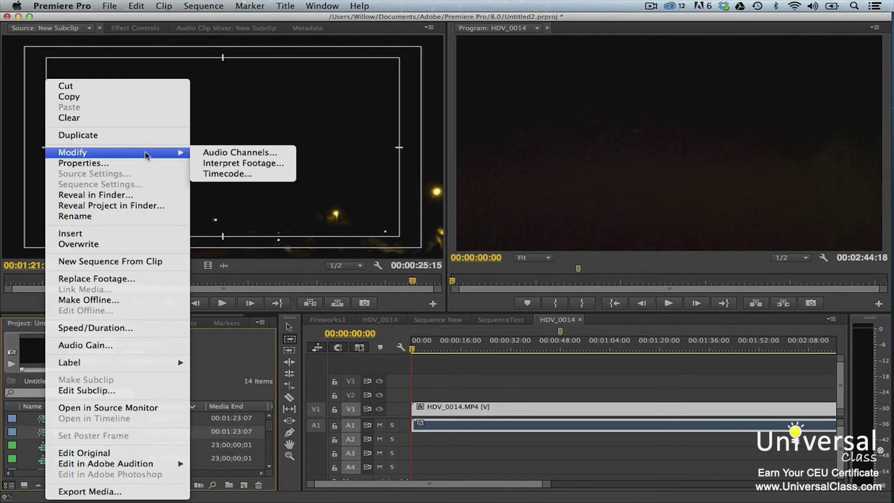
pyautogui.click(224, 164)
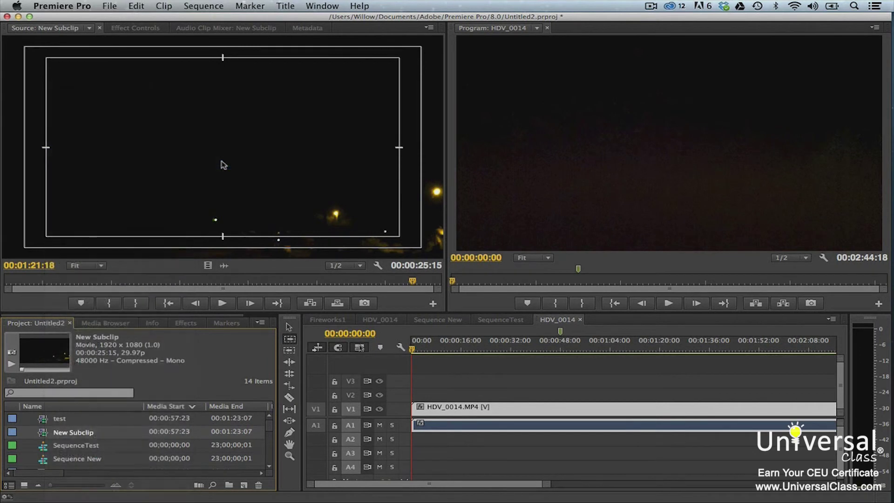